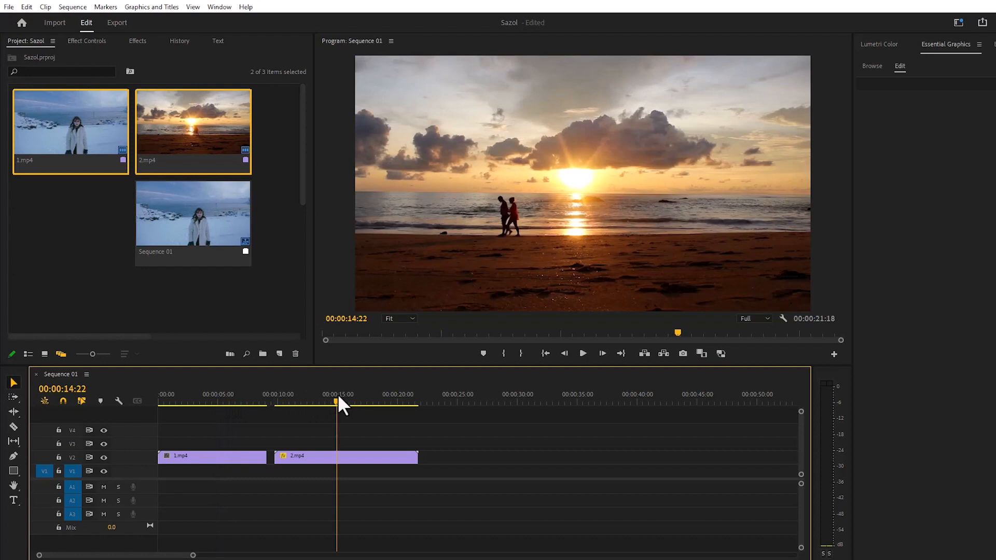
# - Return the playhead to the start of the sequence
pyautogui.click(212, 457)
pyautogui.click(346, 456)
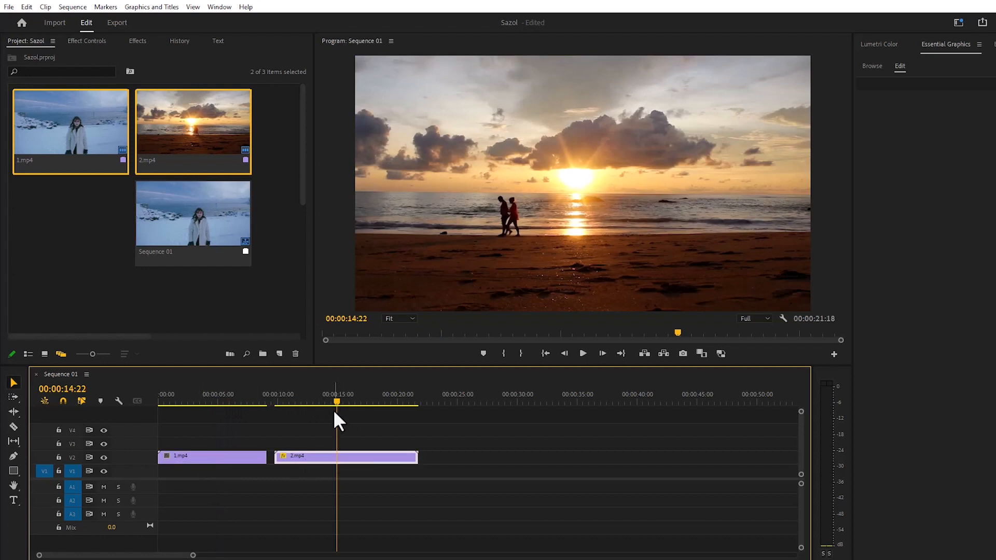
pyautogui.moveTo(334, 401); pyautogui.dragTo(135, 403)
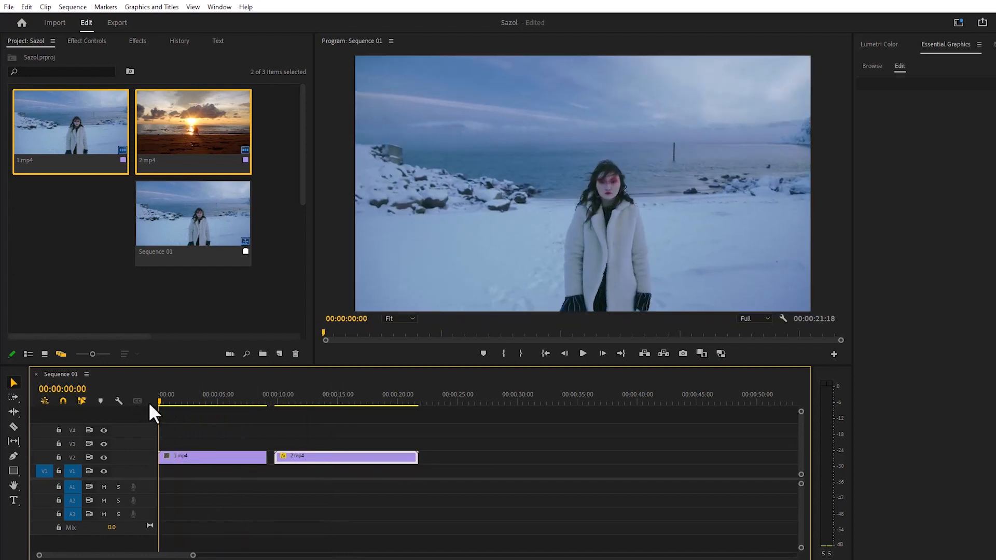
# - Create a color matte in yellow (FFCD06) and name it yellow
pyautogui.click(275, 356)
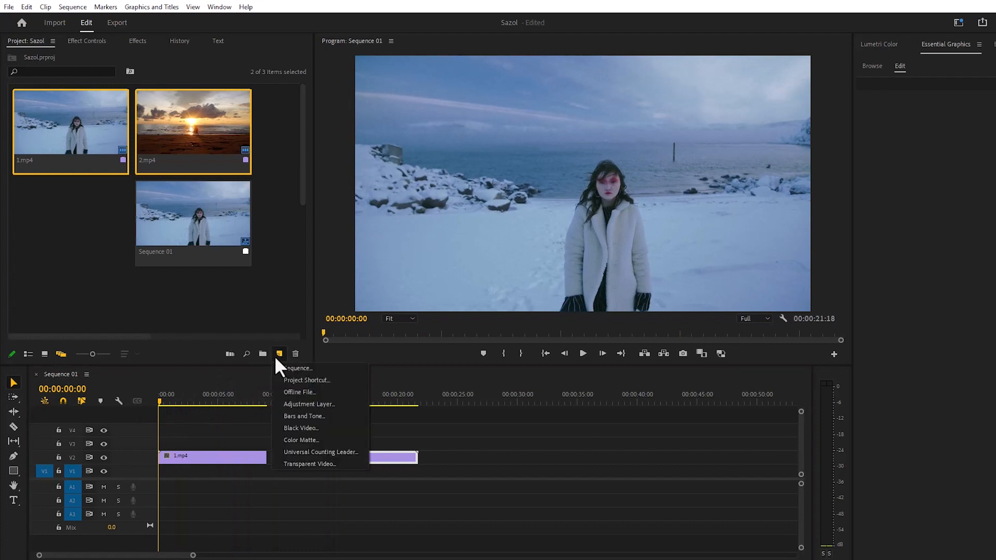
pyautogui.click(316, 438)
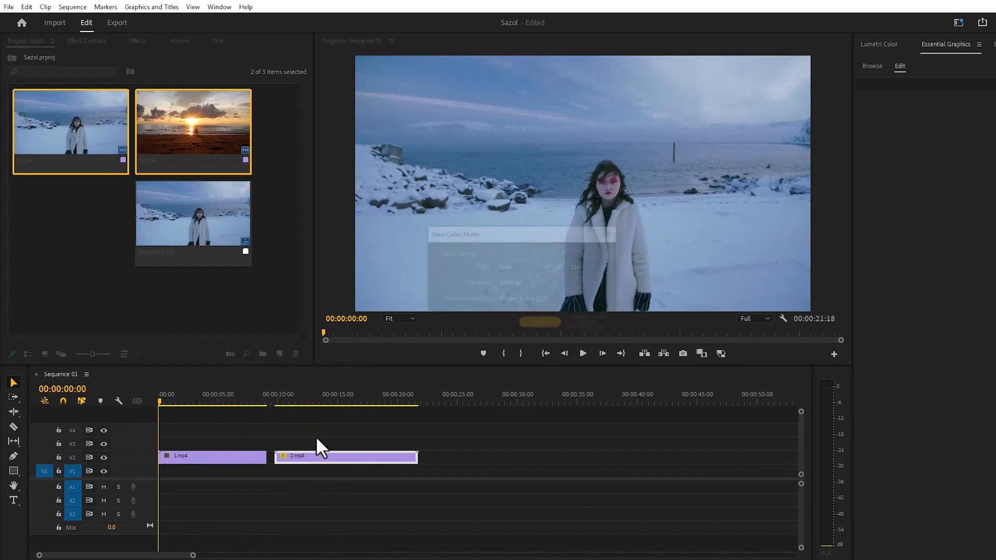
pyautogui.click(541, 325)
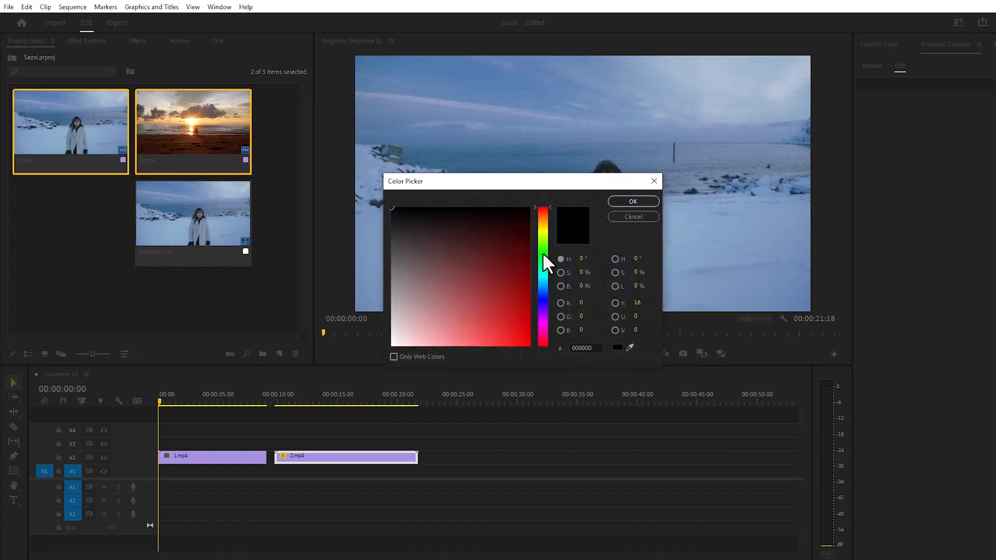
pyautogui.click(542, 228)
pyautogui.click(527, 345)
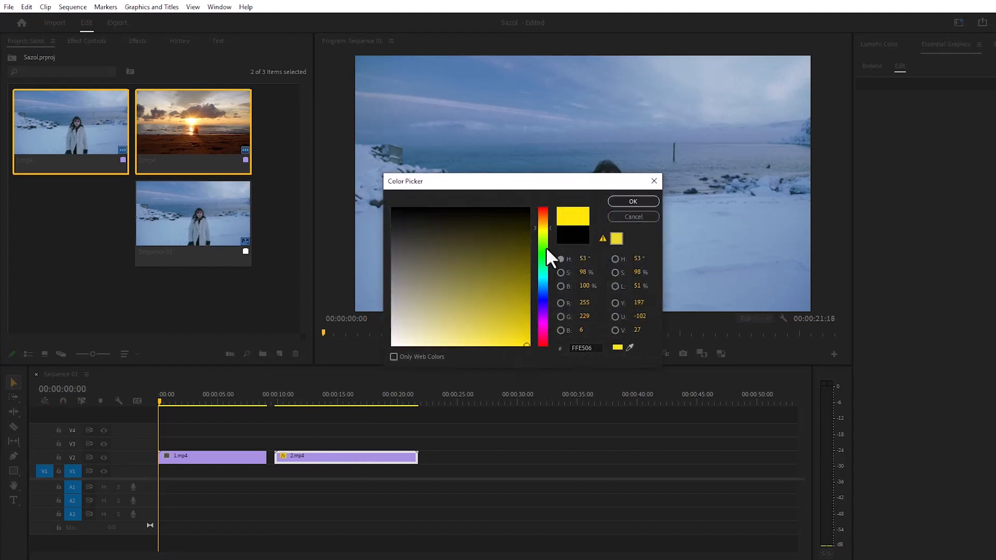
pyautogui.moveTo(546, 227); pyautogui.dragTo(546, 225)
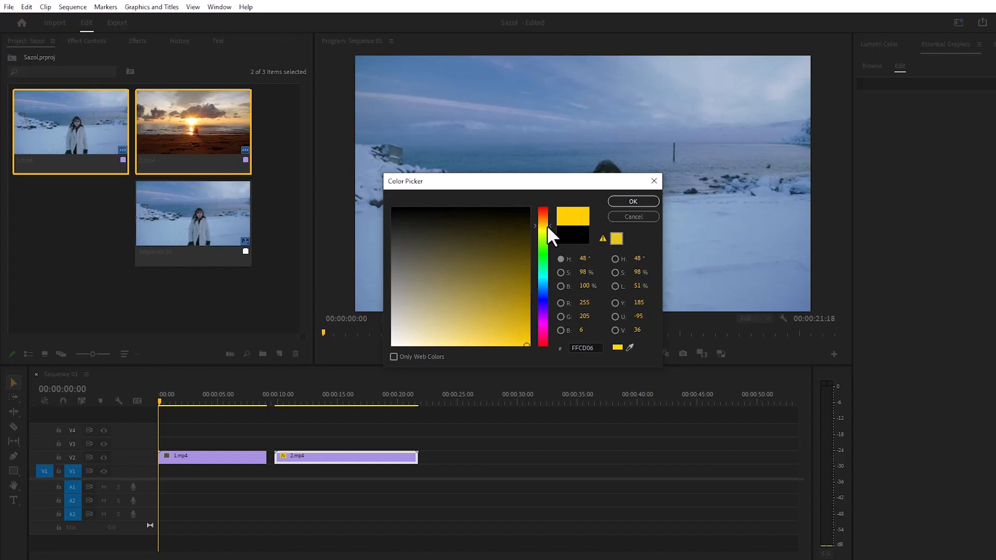
pyautogui.click(633, 200)
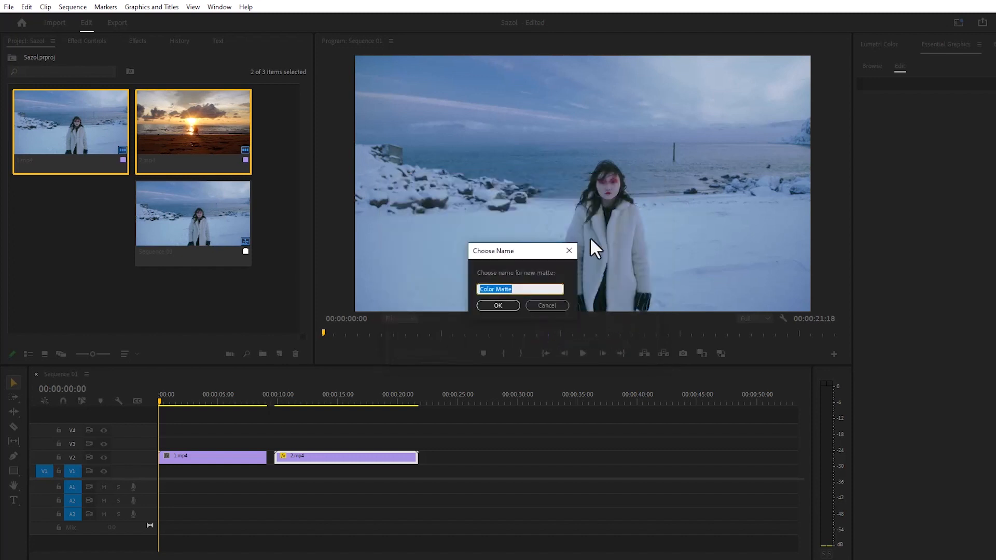
pyautogui.click(498, 305)
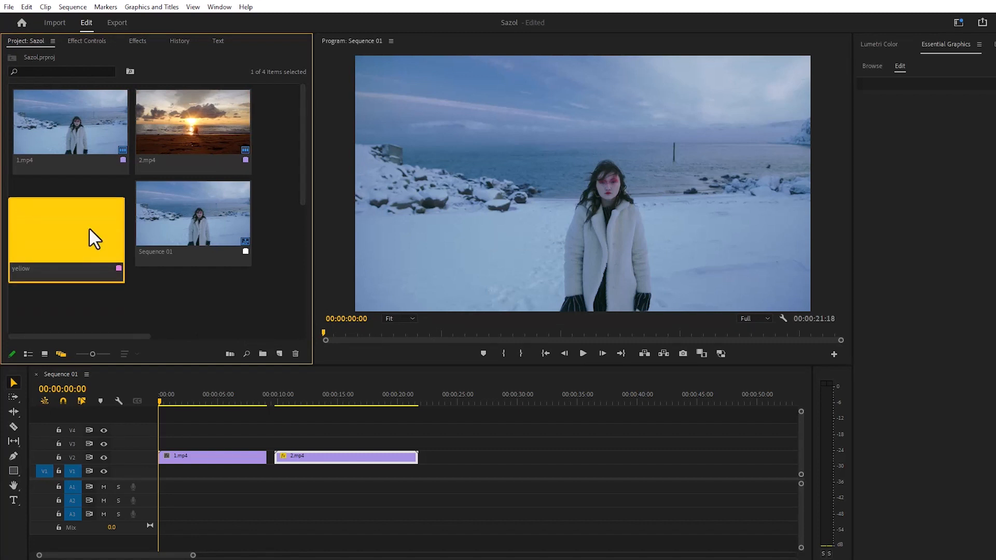
# - Place the yellow matte on V1 from the sequence start to the end of 2.mp4 and check it by toggling V2's visibility
pyautogui.moveTo(32, 252); pyautogui.dragTo(155, 473)
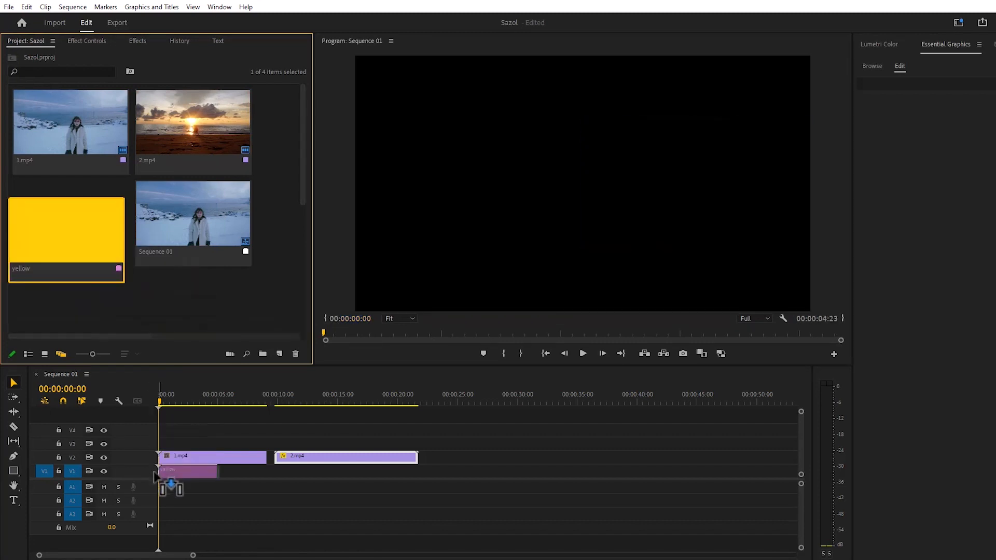
pyautogui.moveTo(217, 471); pyautogui.dragTo(413, 472)
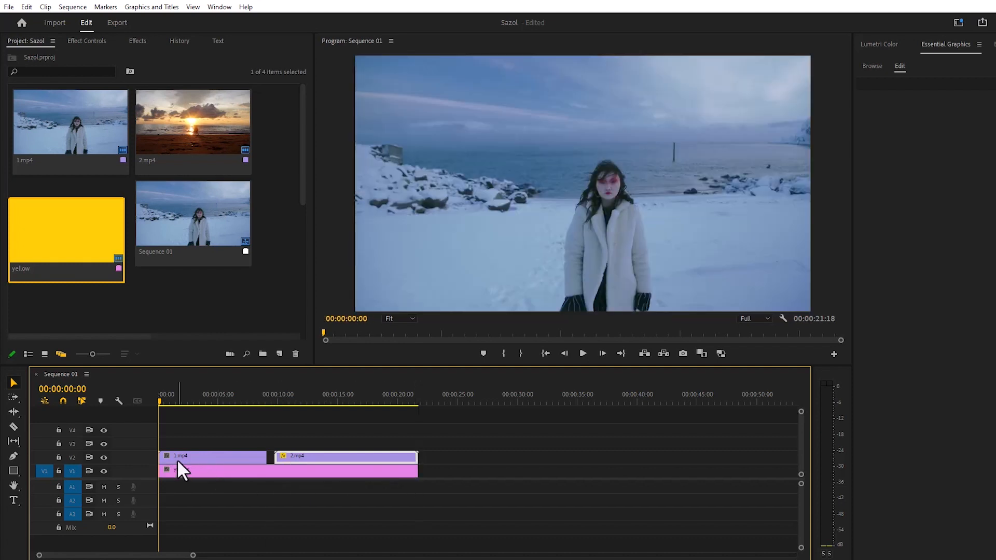
pyautogui.moveTo(159, 402); pyautogui.dragTo(186, 406)
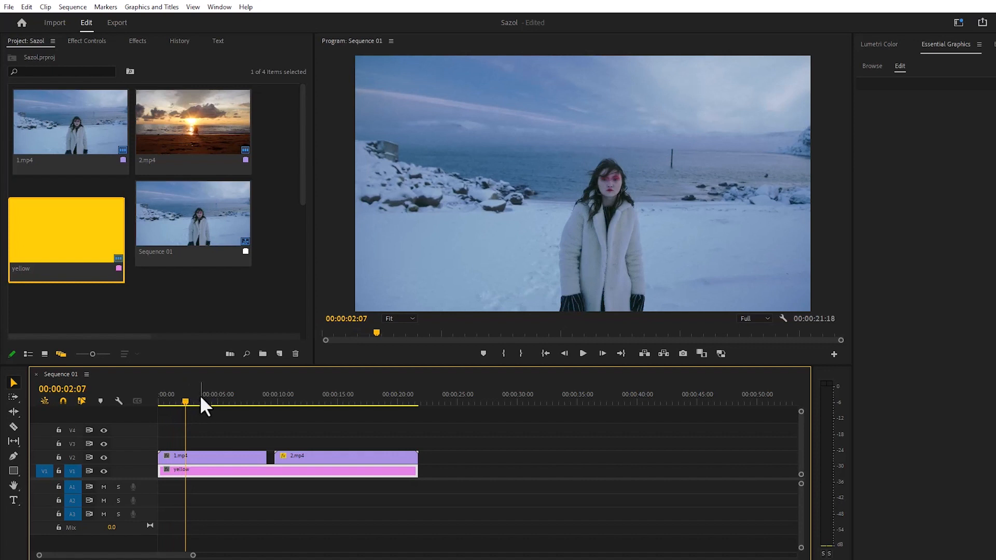
pyautogui.click(105, 457)
pyautogui.click(104, 457)
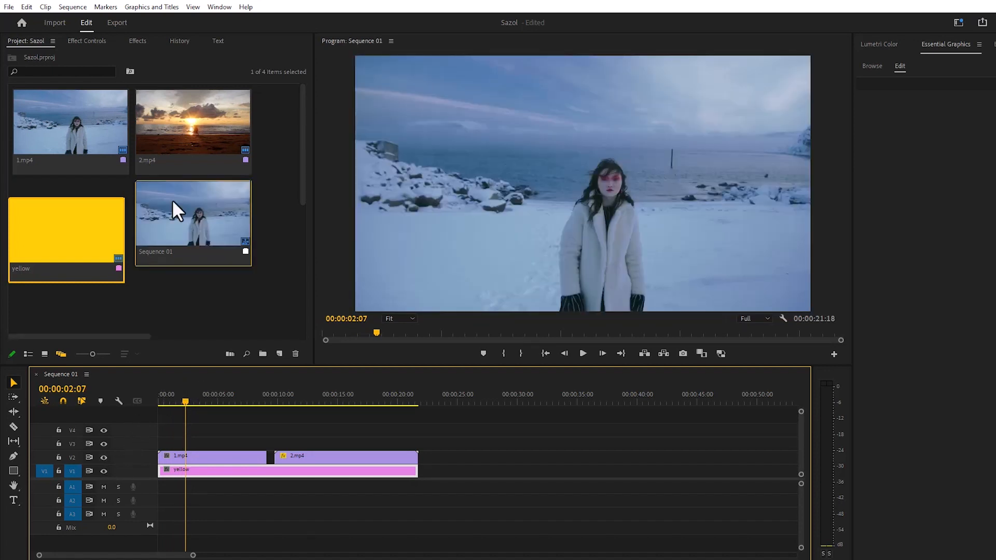
# - Search the effects for crop and apply the Crop effect to the 1.mp4 clip
pyautogui.click(131, 41)
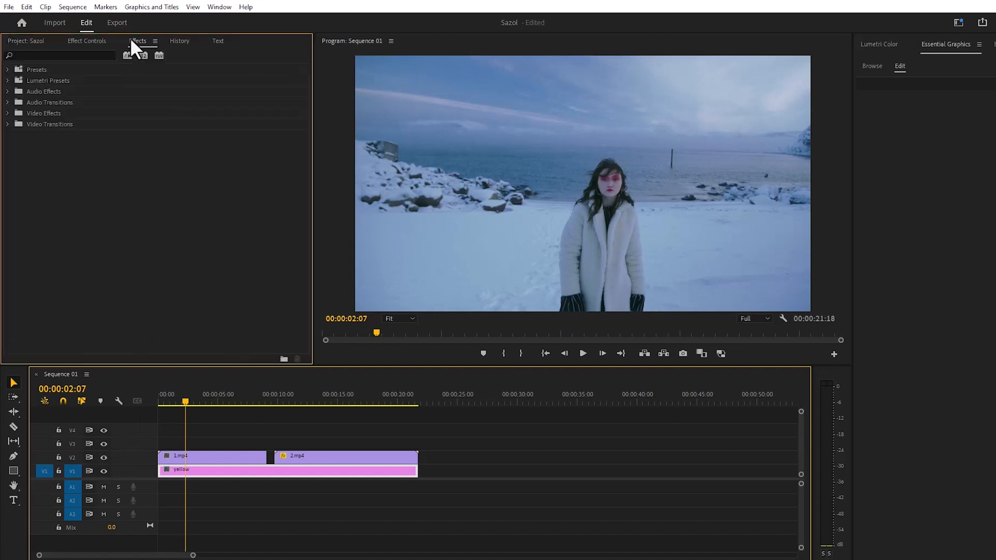
pyautogui.click(54, 55)
pyautogui.write('cr')
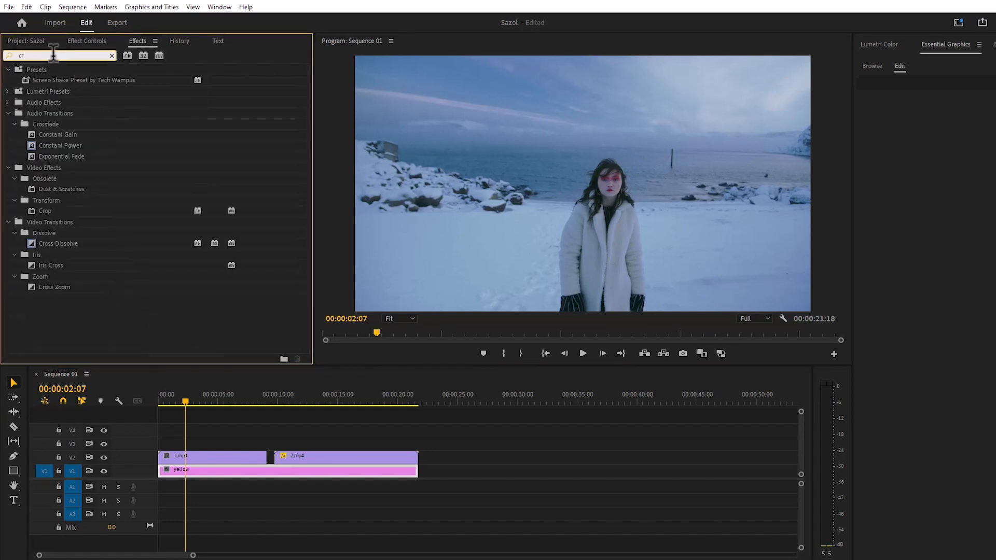
pyautogui.write('op')
pyautogui.click(46, 134)
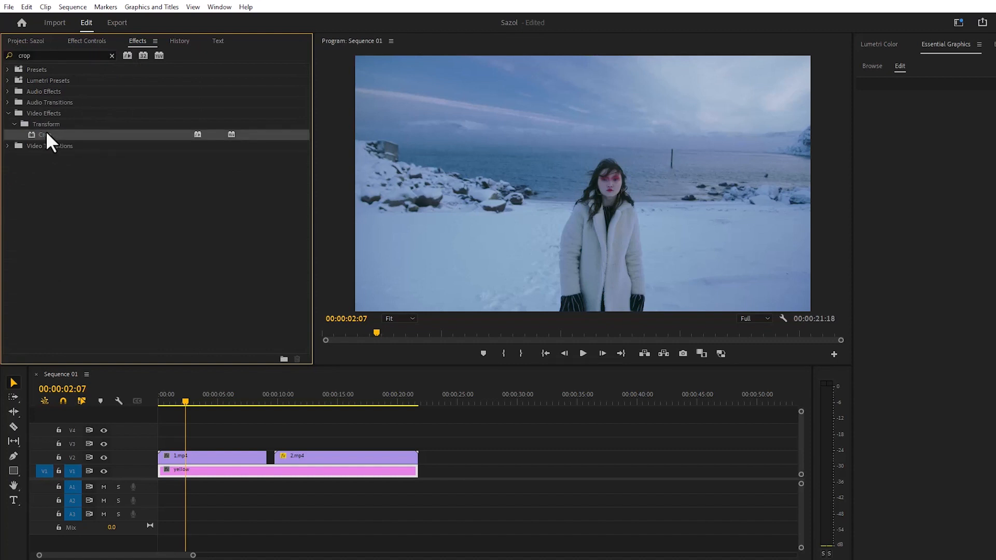
pyautogui.moveTo(36, 133); pyautogui.dragTo(199, 458)
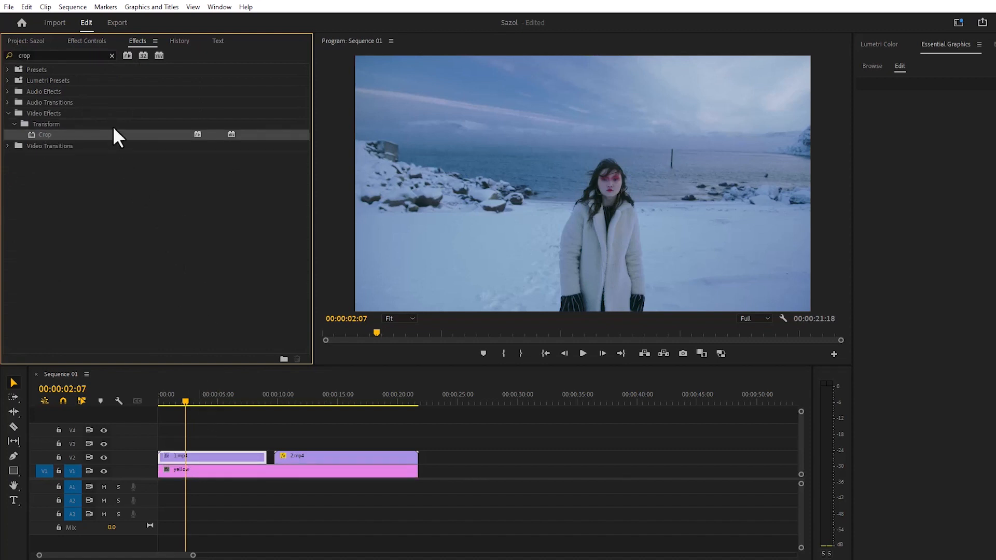
# - Crop 1.mp4 by 27% left, 29% top, 22% right and 3% bottom, with position 1043, 767 and scale 103
pyautogui.click(82, 40)
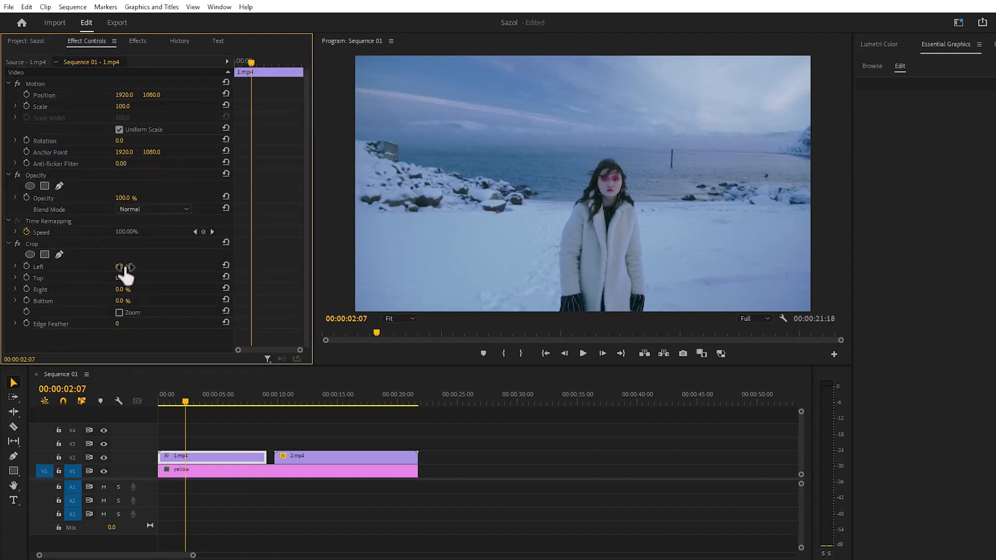
pyautogui.moveTo(123, 267); pyautogui.dragTo(135, 301)
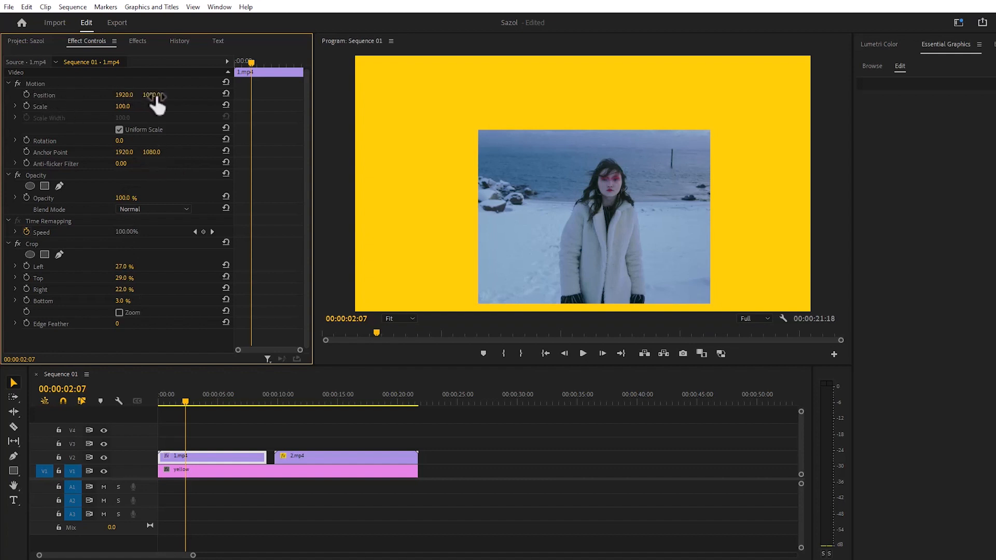
pyautogui.moveTo(153, 95); pyautogui.dragTo(90, 95)
pyautogui.moveTo(151, 95); pyautogui.dragTo(147, 95)
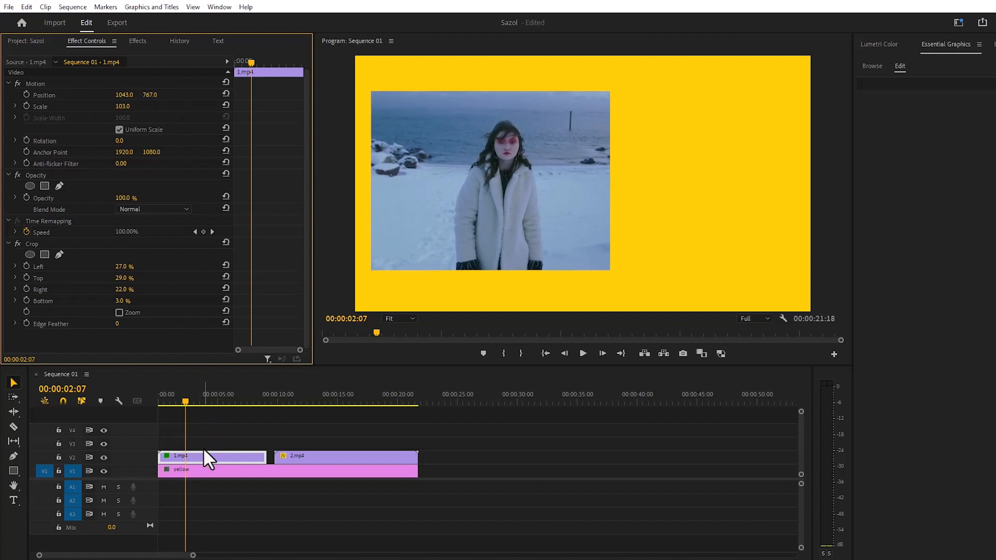
# - Stack the clips by moving 1.mp4 up to V3 and 2.mp4 to the sequence start on V2
pyautogui.moveTo(202, 454); pyautogui.dragTo(205, 447)
pyautogui.moveTo(318, 460); pyautogui.dragTo(198, 460)
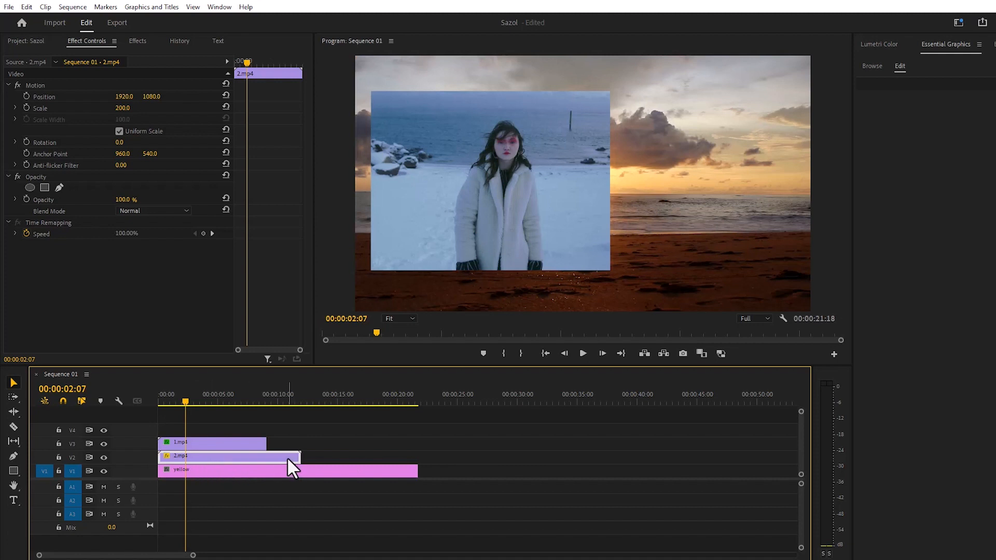
# - Copy the Crop effect from 1.mp4 and paste it onto 2.mp4
pyautogui.click(232, 446)
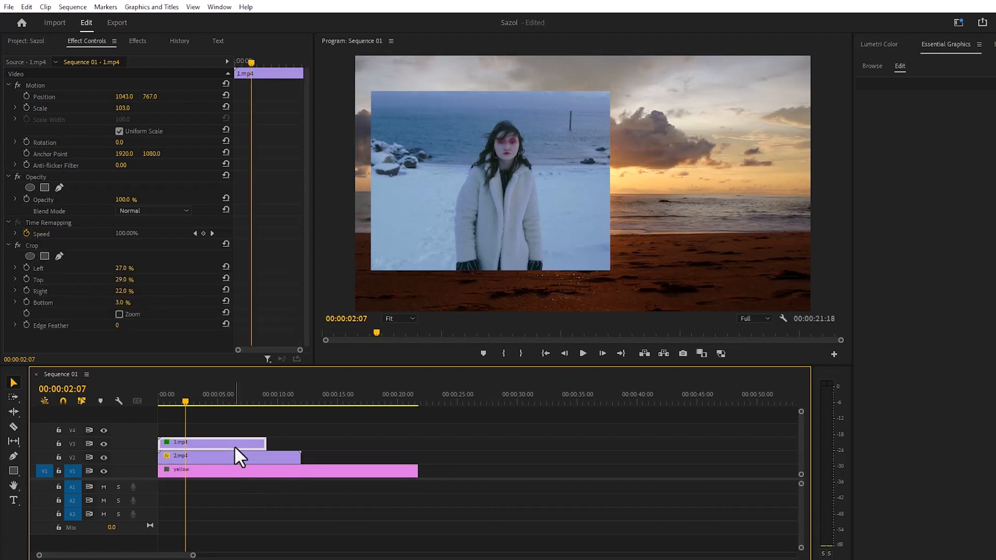
pyautogui.rightClick(32, 247)
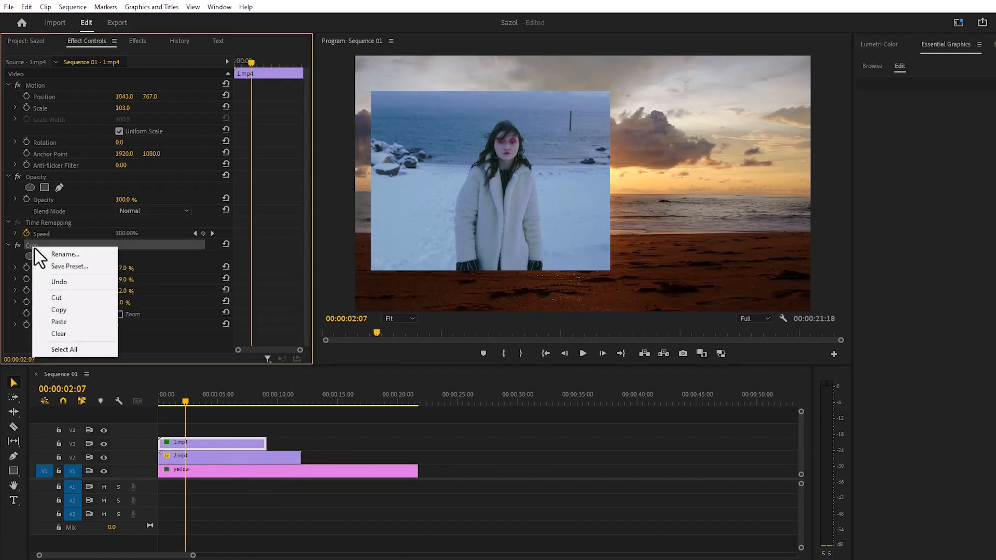
pyautogui.click(60, 310)
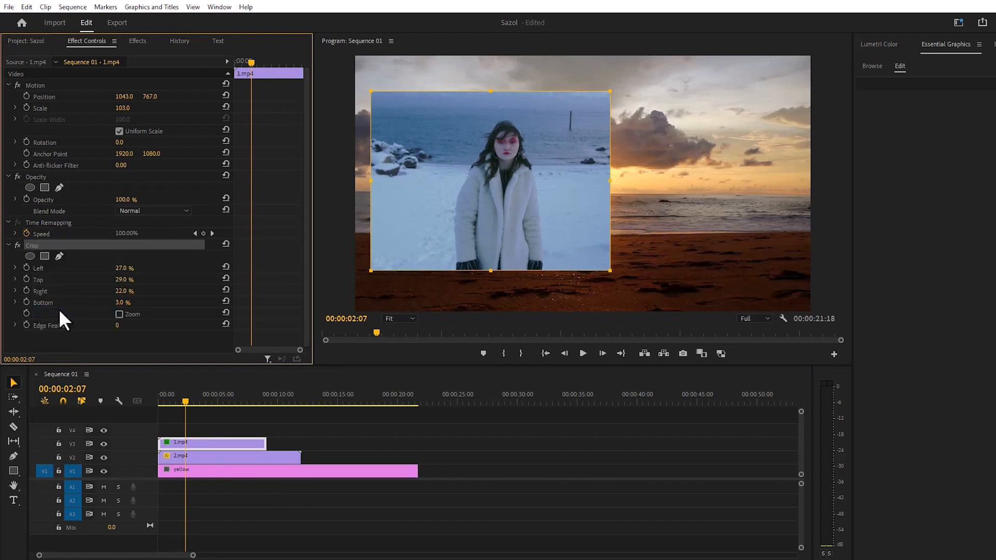
pyautogui.click(278, 454)
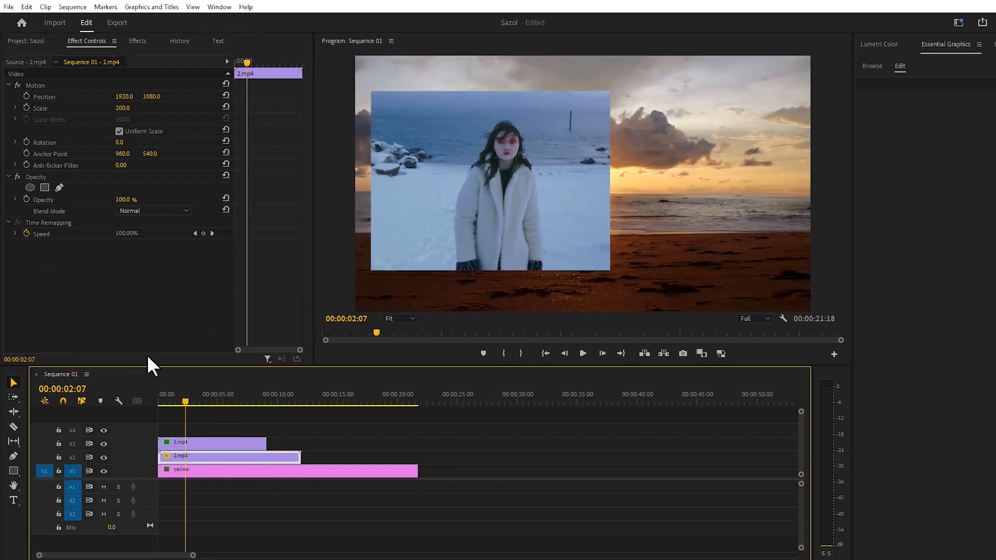
pyautogui.rightClick(61, 267)
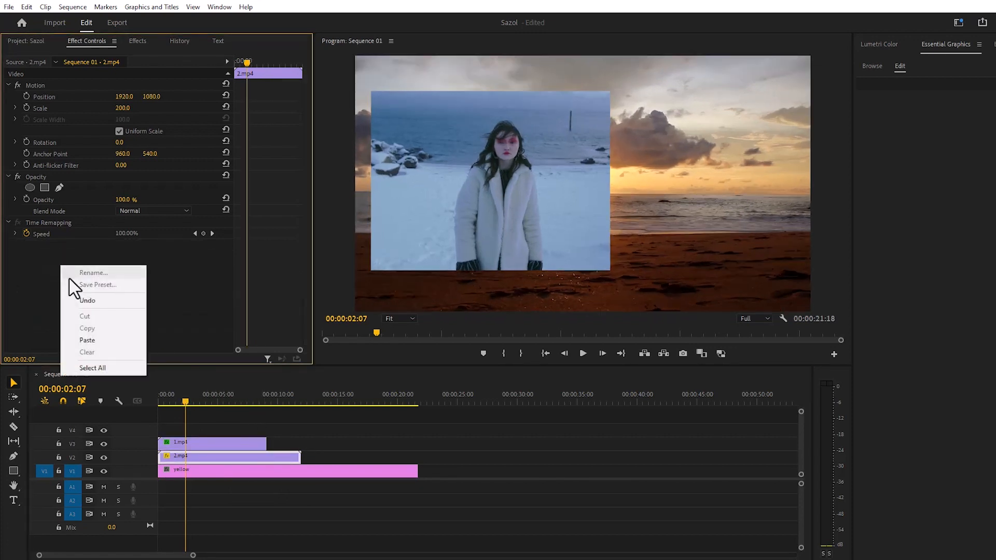
pyautogui.click(108, 339)
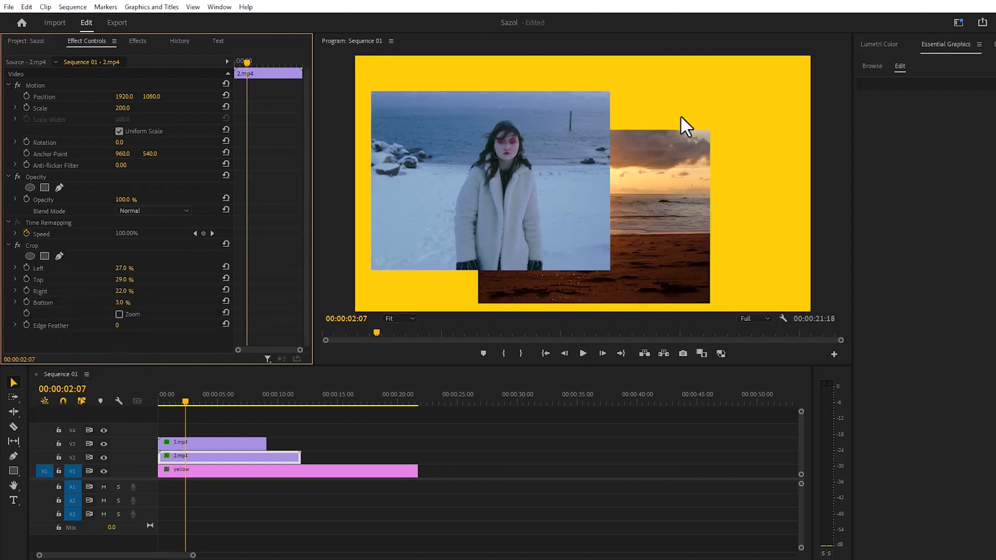
# - Place 2.mp4 to the right of 1.mp4 in the frame and set 1.mp4's position to 950, 767 and scale to 95
pyautogui.click(263, 455)
pyautogui.moveTo(155, 97); pyautogui.dragTo(698, 97)
pyautogui.click(201, 445)
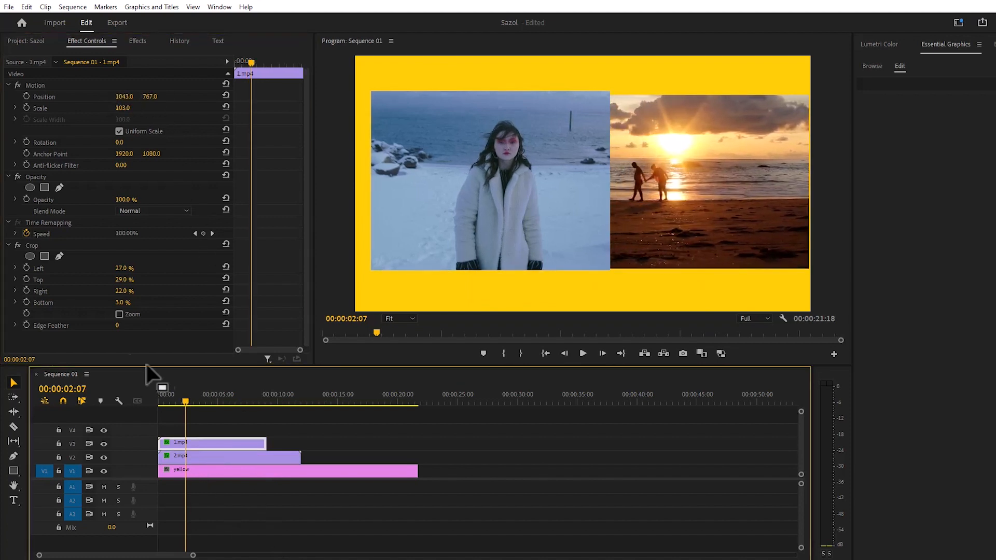
pyautogui.moveTo(124, 97)
pyautogui.mouseDown()
pyautogui.moveTo(76, 97)
pyautogui.moveTo(119, 108)
pyautogui.mouseUp()
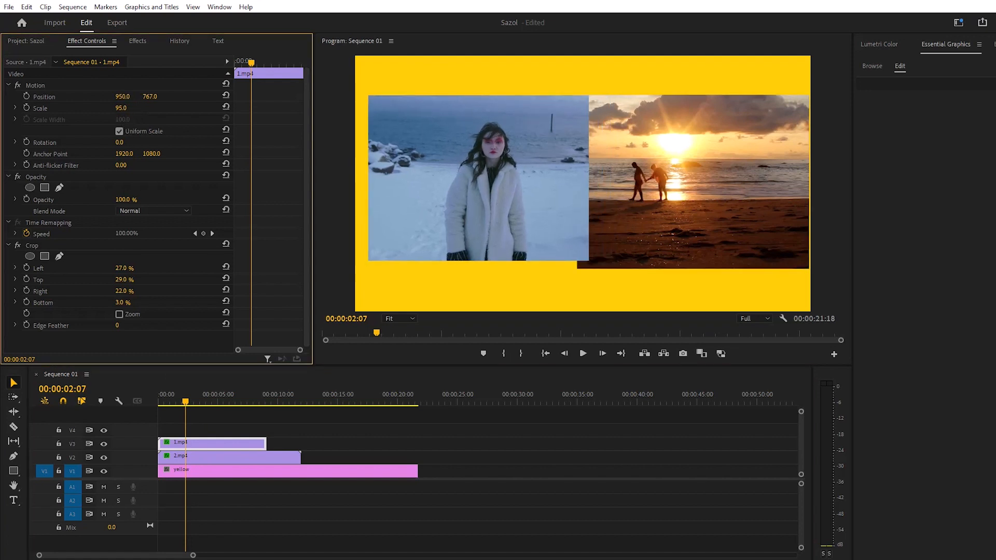
# - Set 2.mp4's scale to 188 and position to 2801, 766, and adjust 1.mp4 to leave a narrow gap between the two pictures
pyautogui.click(192, 457)
pyautogui.moveTo(123, 108); pyautogui.dragTo(148, 96)
pyautogui.click(203, 455)
pyautogui.click(202, 444)
pyautogui.click(195, 457)
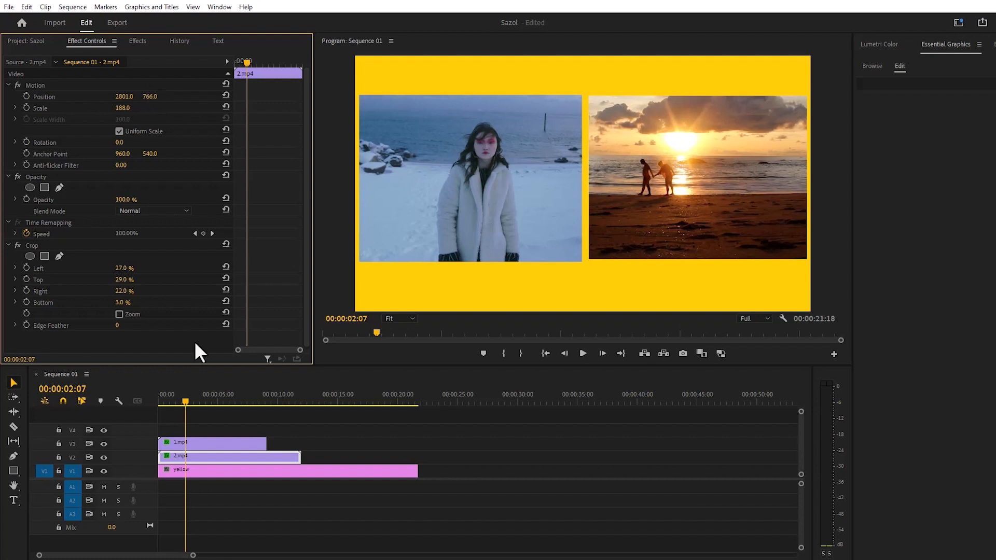
# - Play the split-screen sequence from the start to preview both clips, stopping at about 00:00:04:15
pyautogui.moveTo(185, 399); pyautogui.dragTo(148, 407)
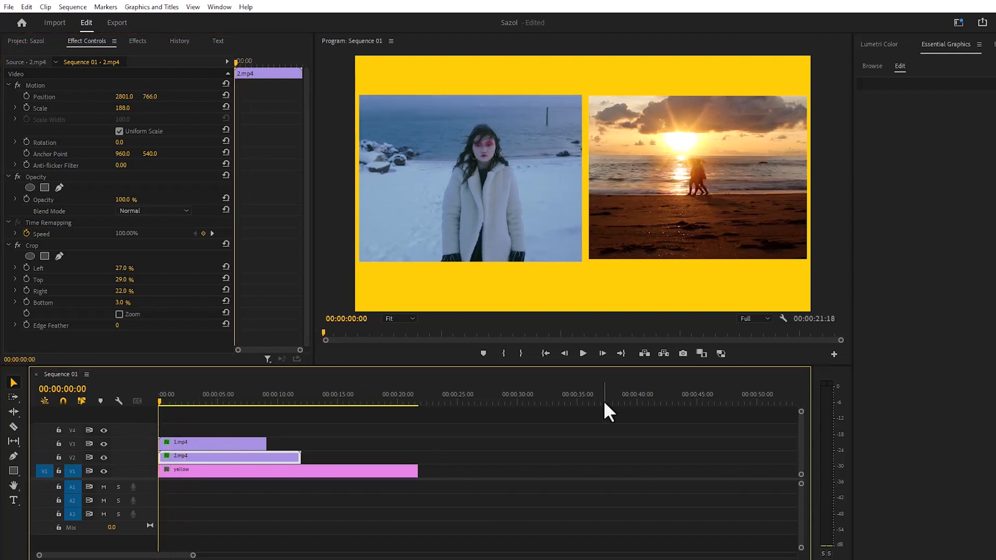
pyautogui.click(582, 352)
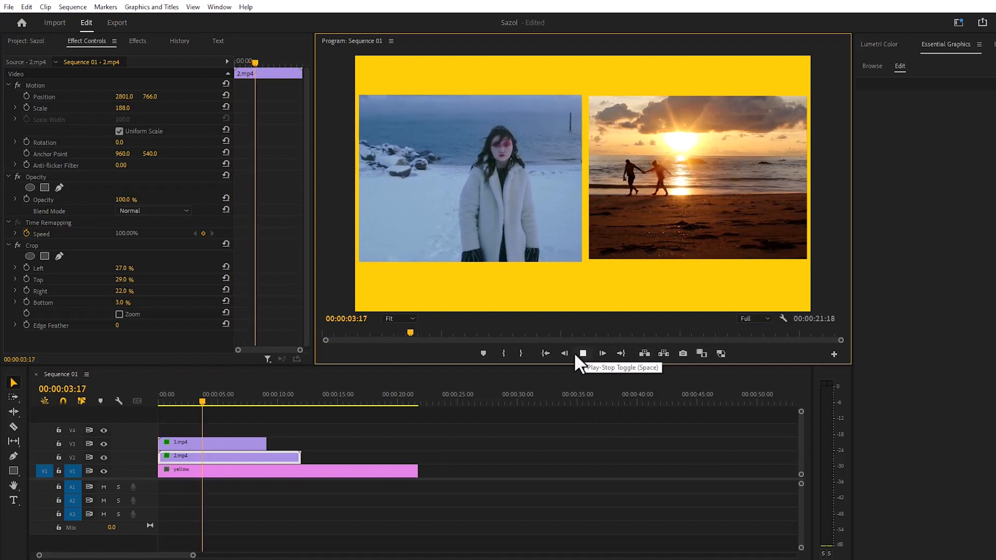
pyautogui.click(574, 353)
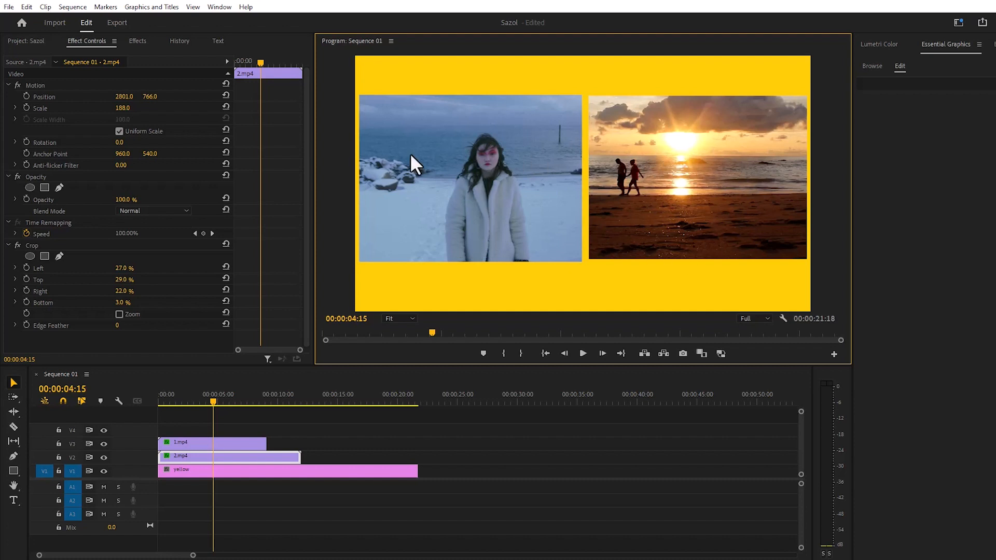
# - Find the Drop Shadow video effect by searching for "shad" and apply it to 1.mp4 in the timeline
pyautogui.click(141, 43)
pyautogui.click(111, 55)
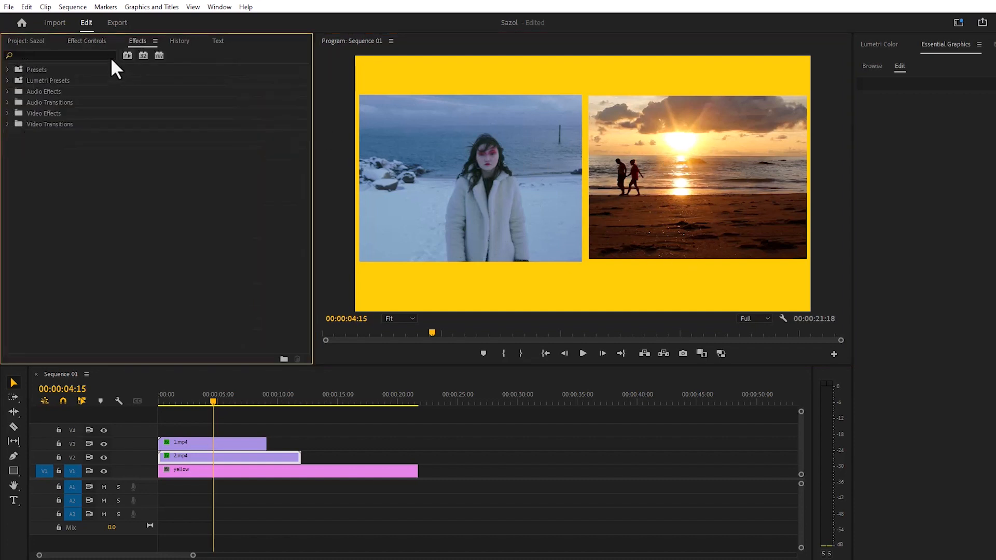
pyautogui.click(89, 54)
pyautogui.write('shad')
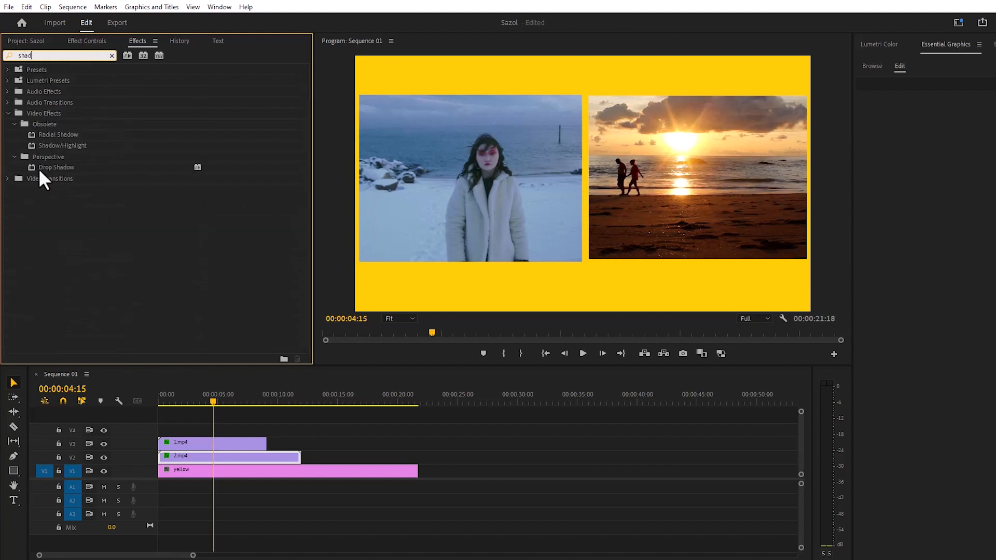
pyautogui.moveTo(61, 167); pyautogui.dragTo(195, 443)
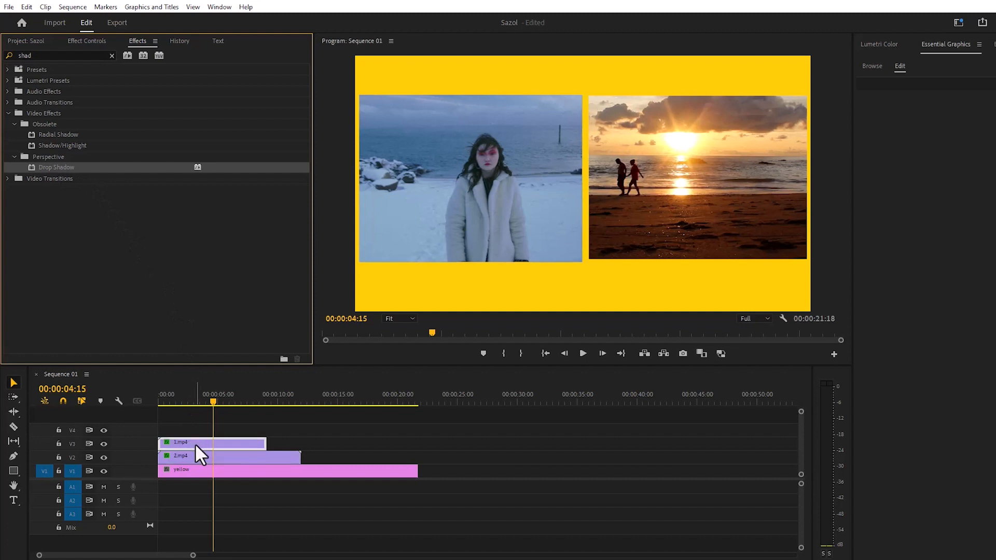
# - Set 1.mp4's Drop Shadow to 69% opacity, 142° direction, distance 77 and softness 30
pyautogui.click(77, 42)
pyautogui.scroll(-3, 177, 285)
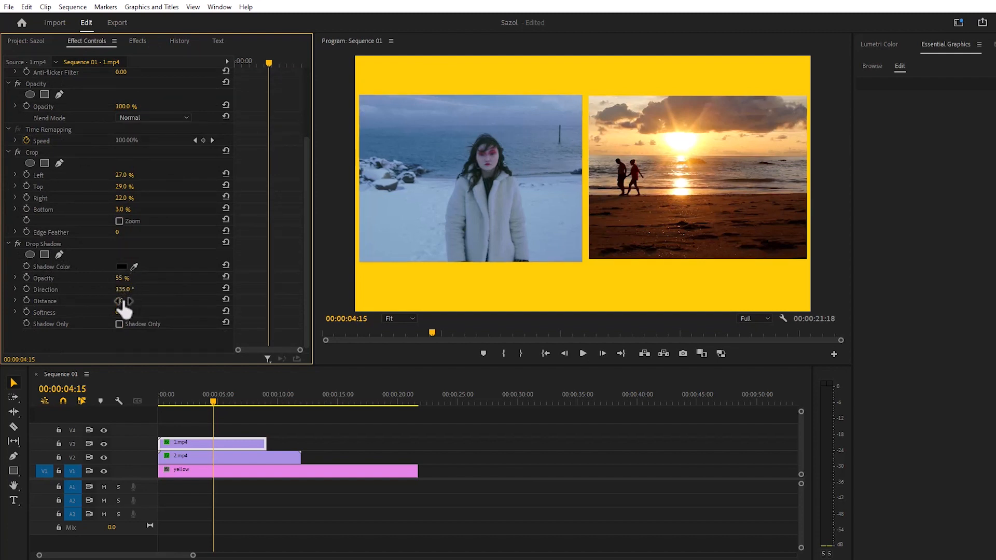
pyautogui.moveTo(120, 301); pyautogui.dragTo(126, 278)
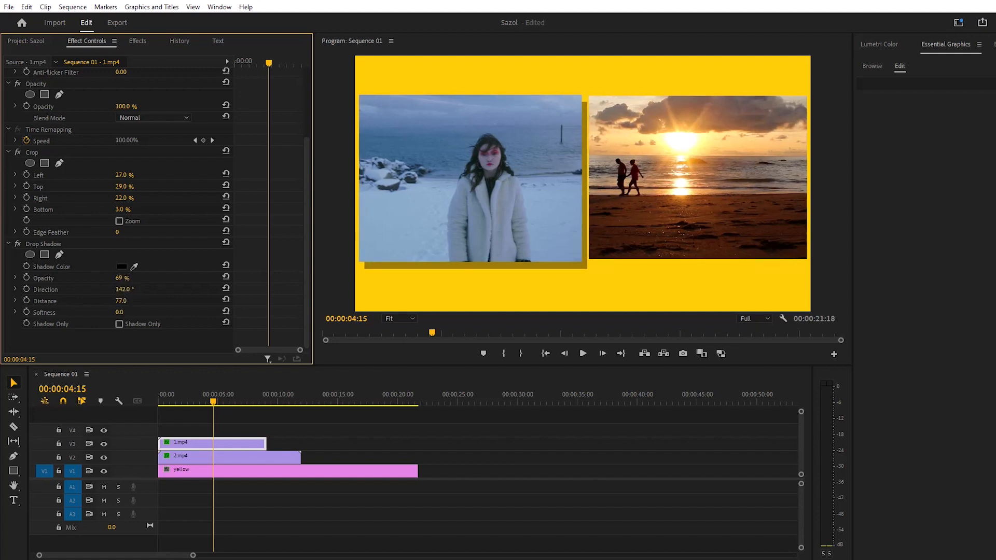
pyautogui.moveTo(120, 312); pyautogui.dragTo(127, 312)
pyautogui.click(127, 311)
pyautogui.write('30')
pyautogui.press('Return')
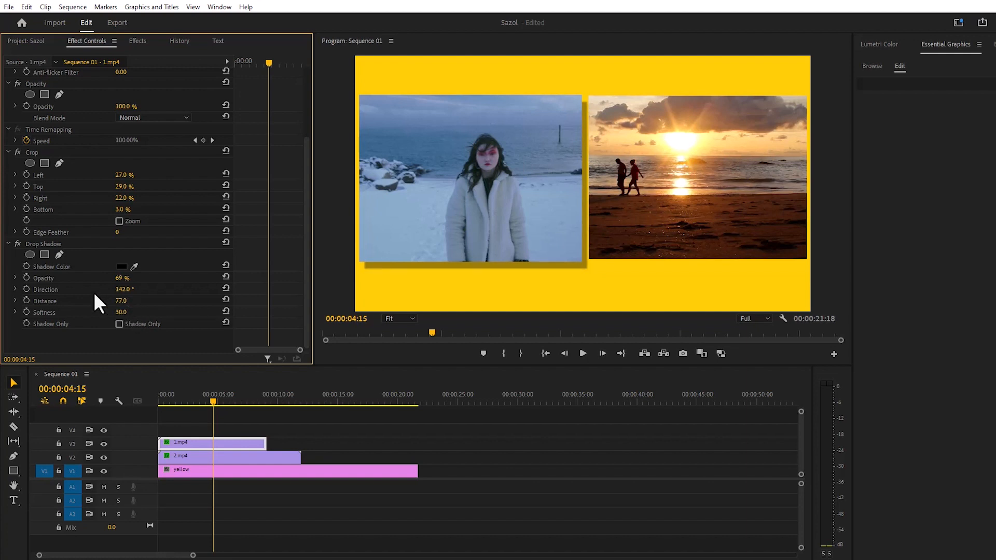
# - Copy the Drop Shadow effect from 1.mp4 onto 2.mp4 and set its distance there to 61
pyautogui.rightClick(40, 244)
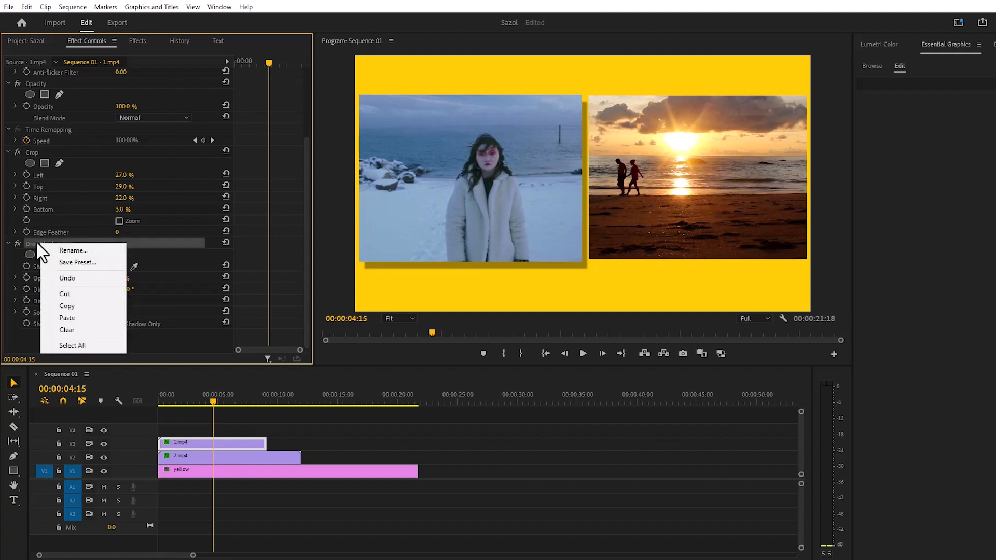
pyautogui.click(76, 307)
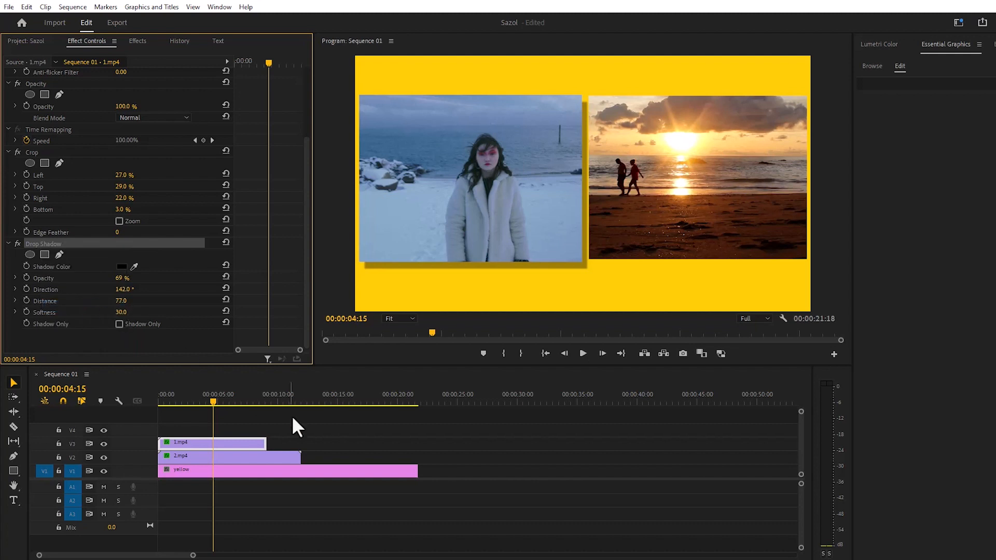
pyautogui.click(286, 466)
pyautogui.scroll(-1, 185, 299)
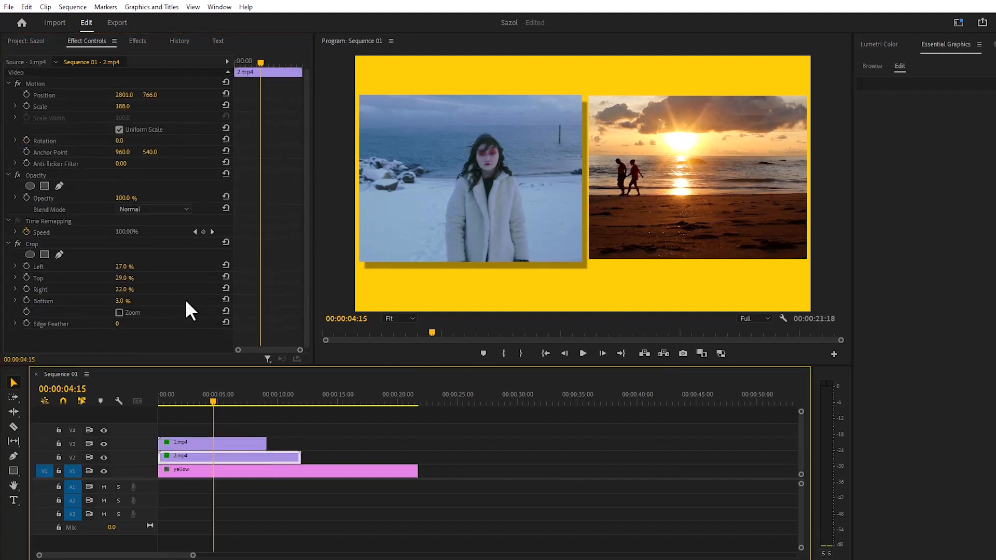
pyautogui.rightClick(135, 341)
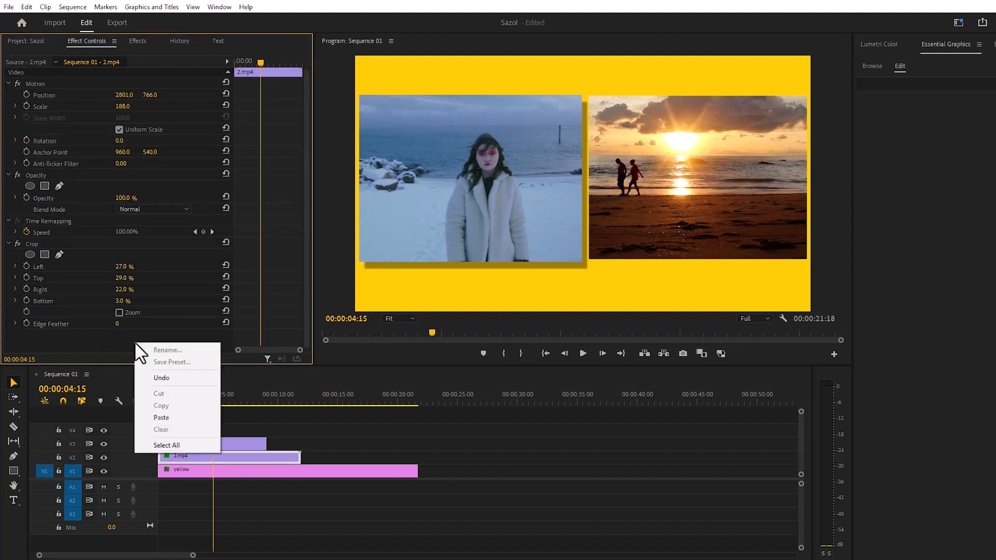
pyautogui.click(161, 418)
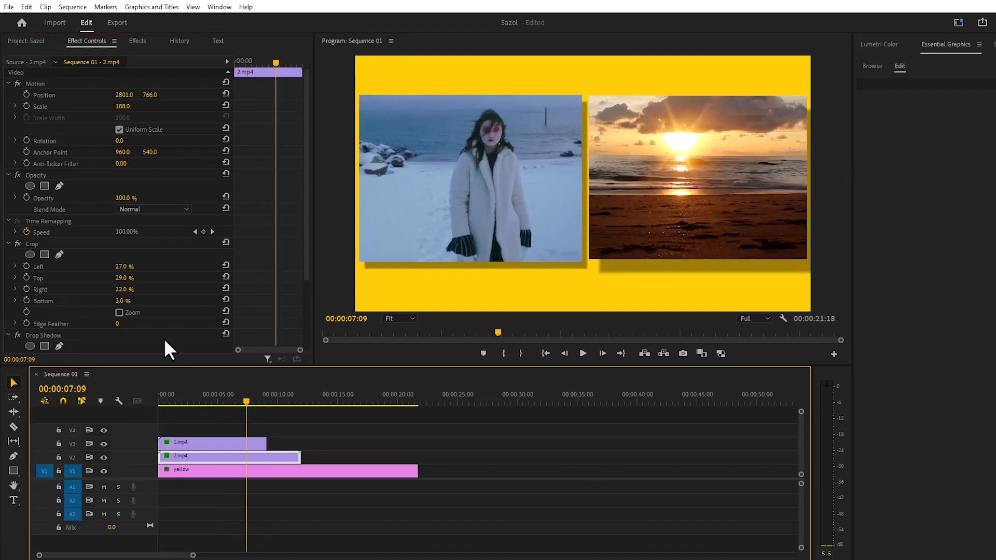
pyautogui.scroll(-4, 175, 307)
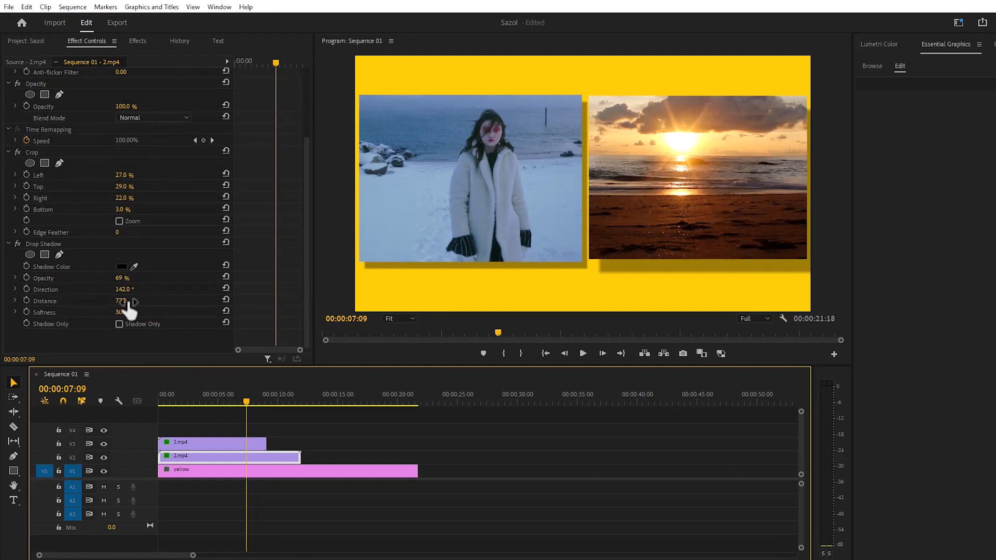
pyautogui.moveTo(127, 306); pyautogui.dragTo(113, 306)
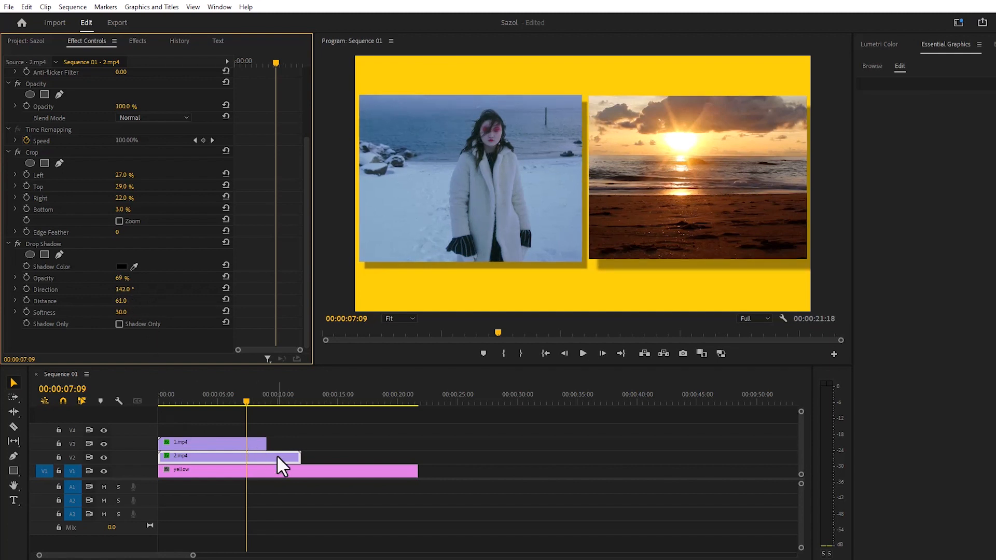
# - Trim 2.mp4 and the yellow matte to end level with 1.mp4, and play the sequence from the start
pyautogui.moveTo(293, 456); pyautogui.dragTo(266, 457)
pyautogui.moveTo(410, 469); pyautogui.dragTo(266, 469)
pyautogui.moveTo(243, 400); pyautogui.dragTo(128, 401)
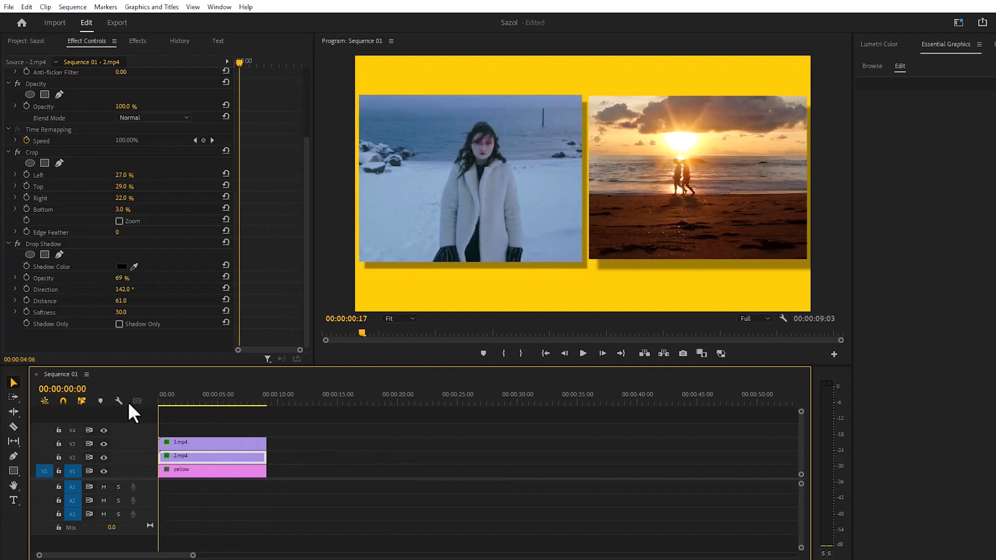
pyautogui.click(579, 356)
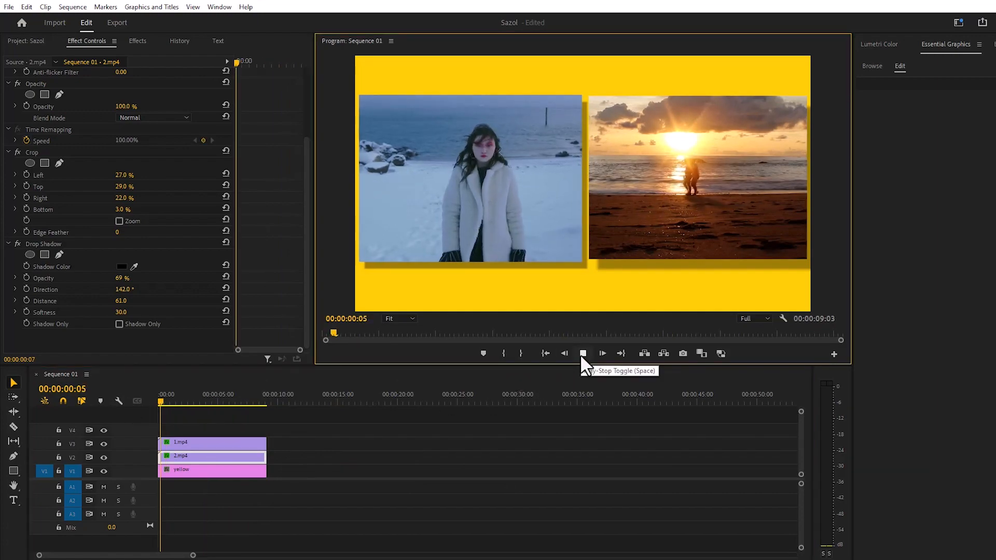